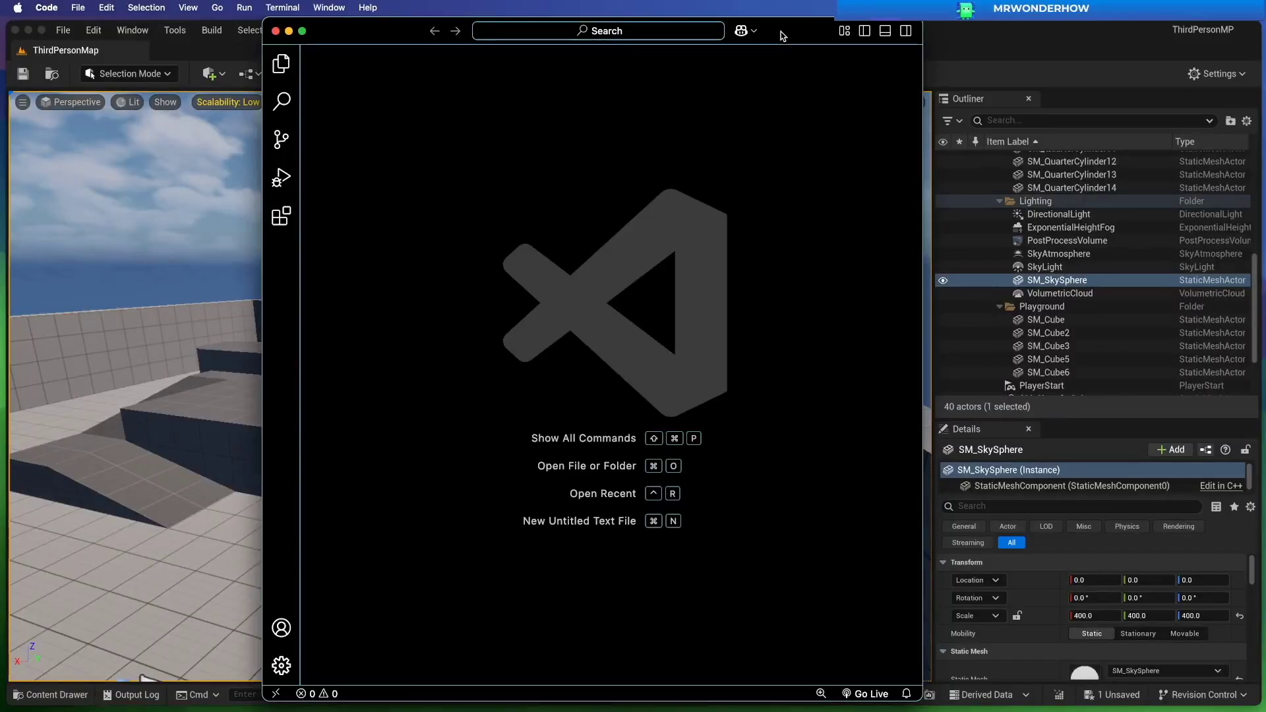
- Install Microsoft's C/C++ extension from the VS Code Extensions marketplace
drag(398, 35, 394, 34)
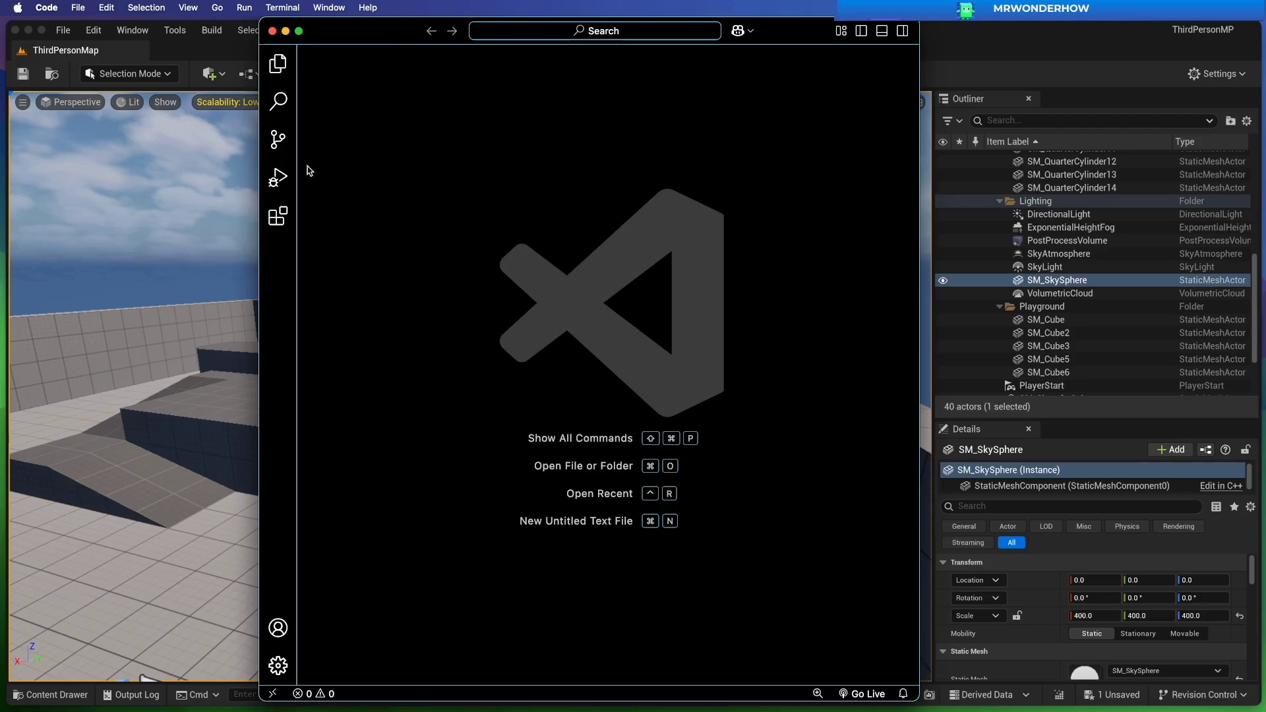
click(278, 216)
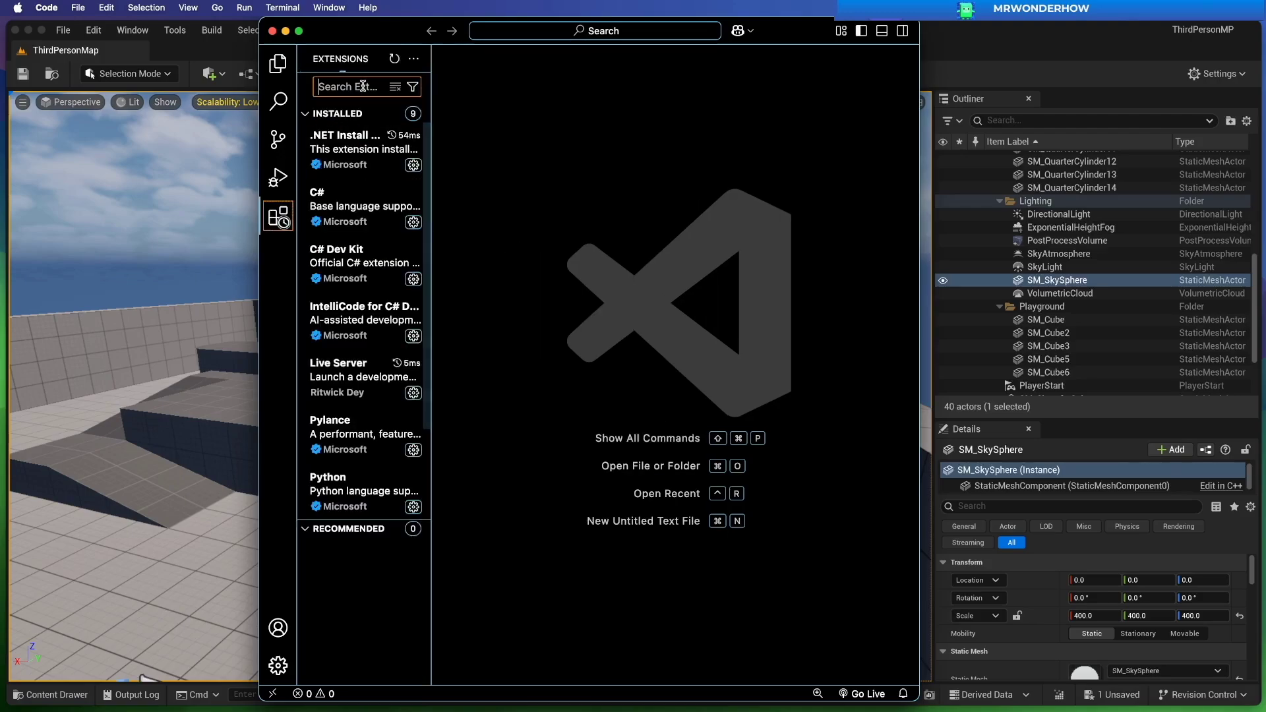
text(C)
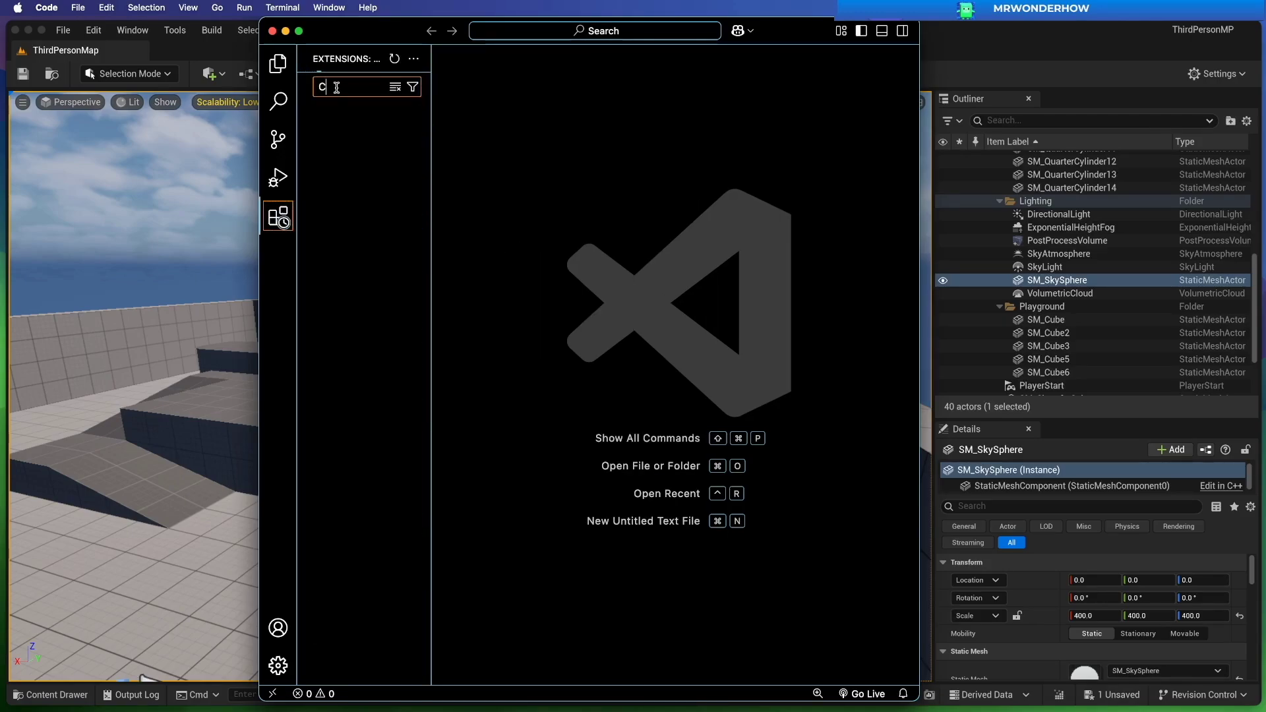
text(/C++)
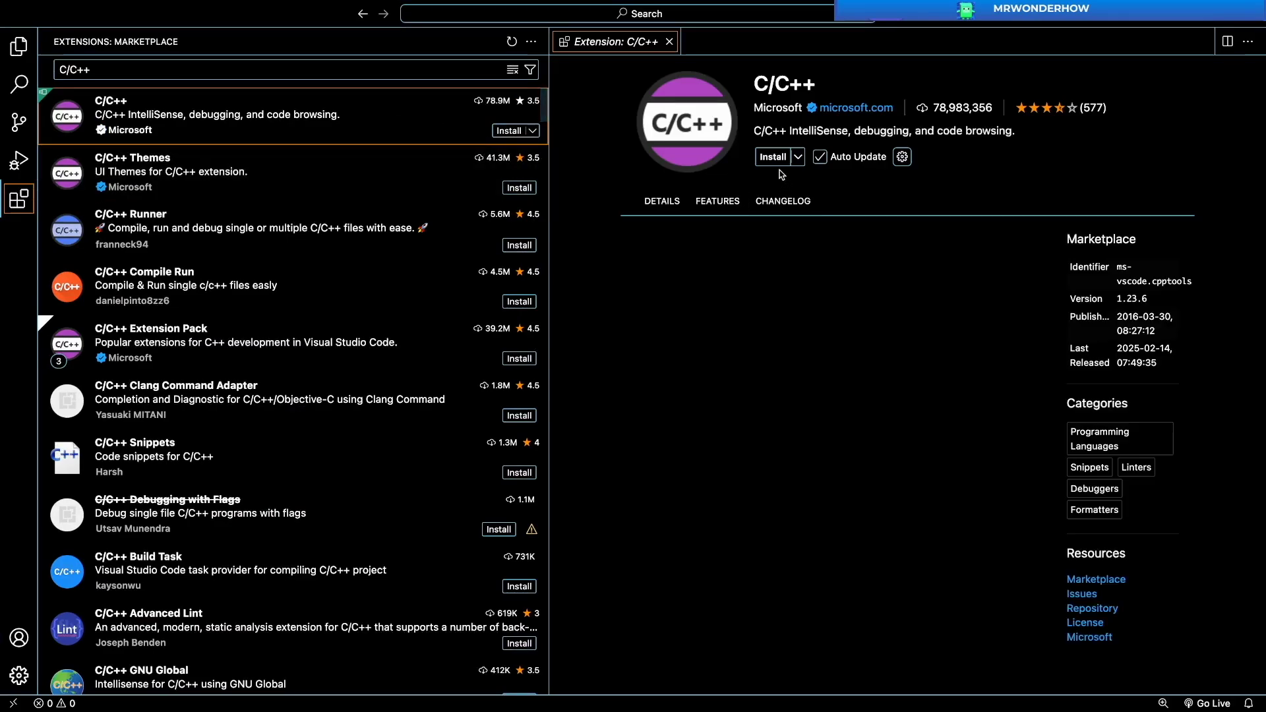
click(773, 157)
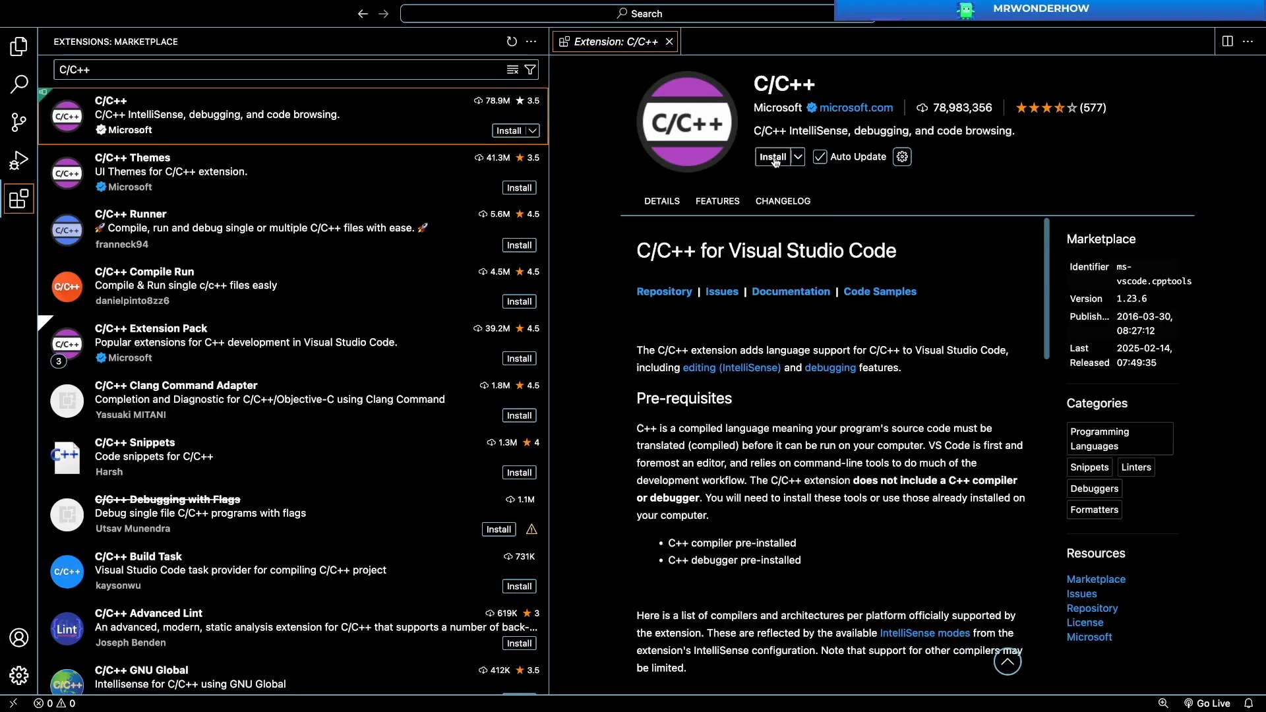
text(C)
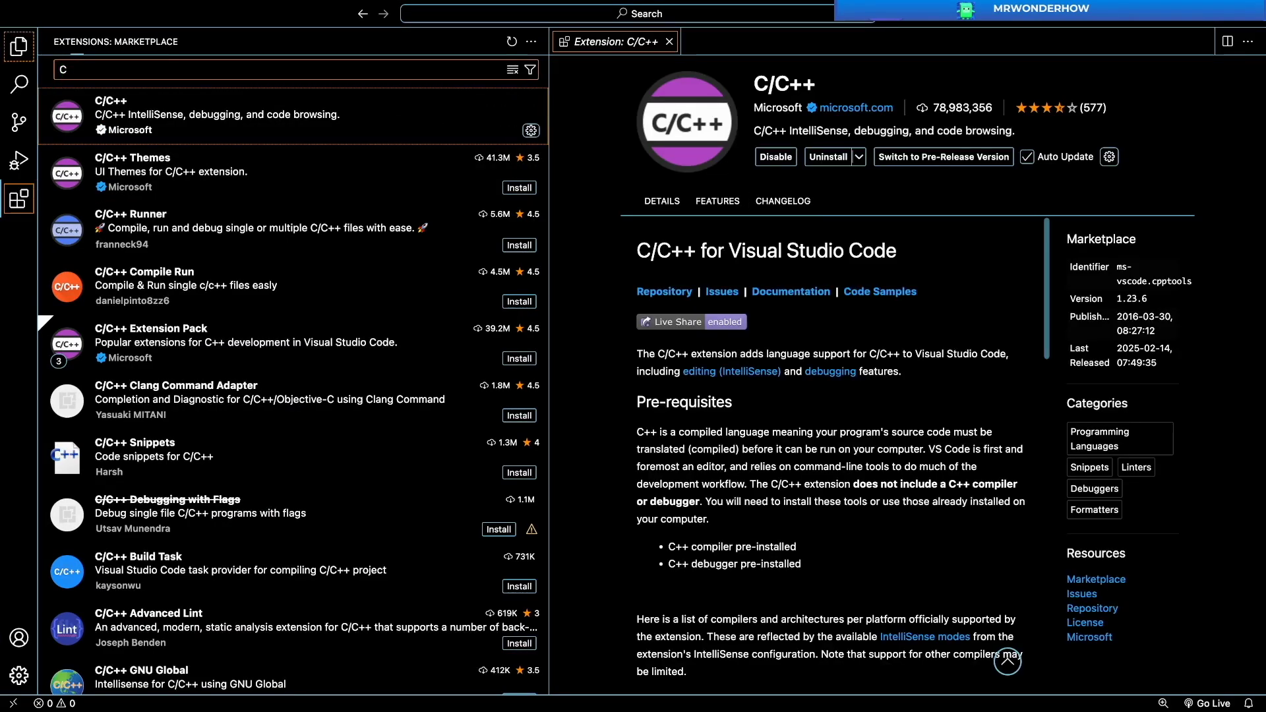
text(Make to)
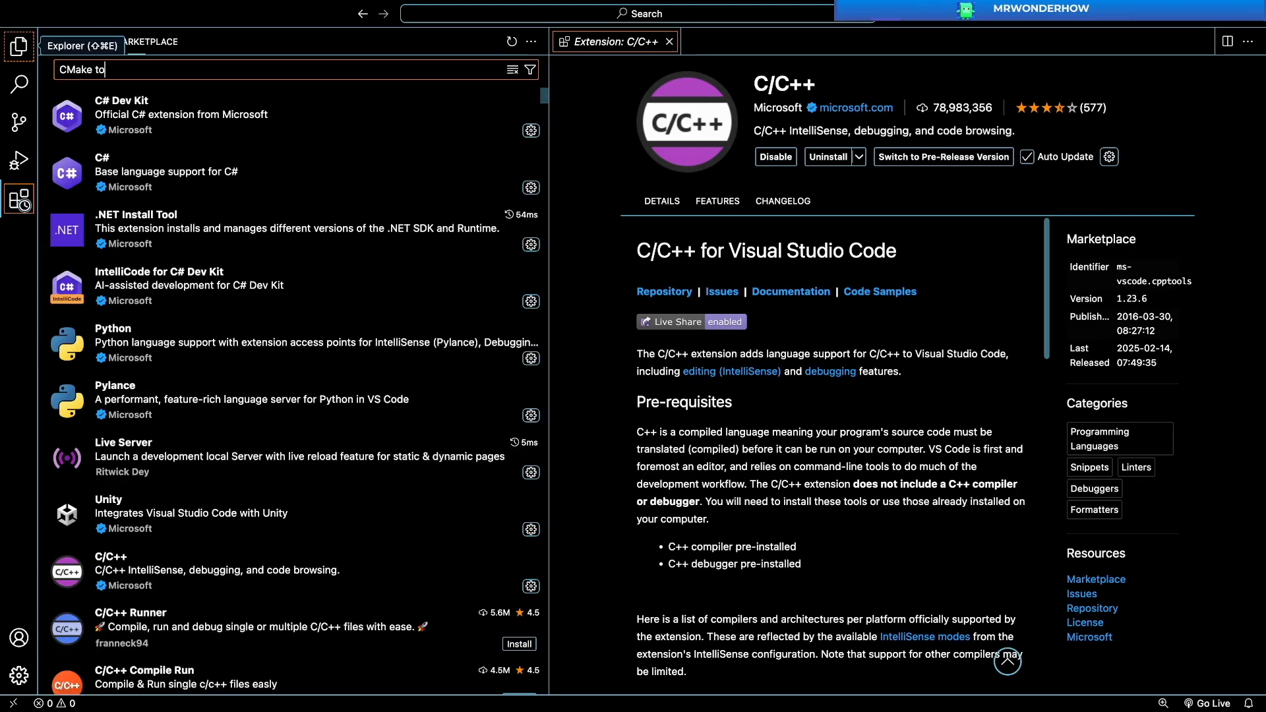
text(ols)
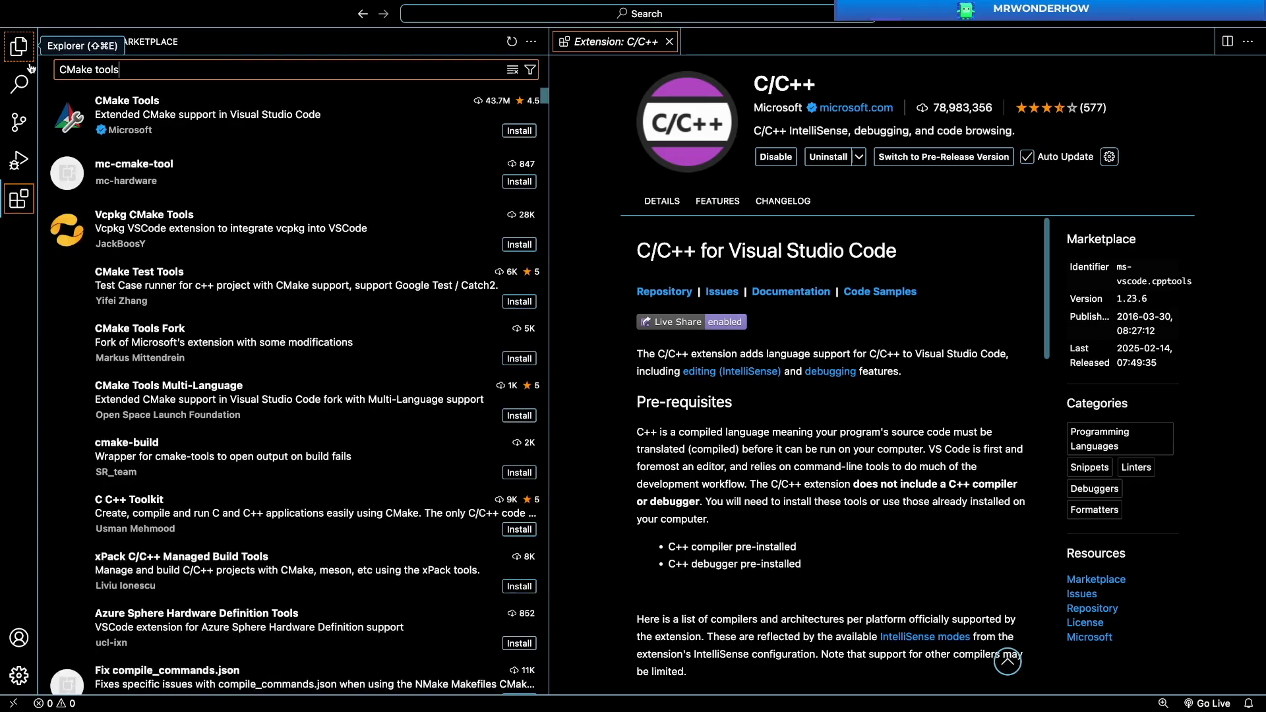
- Open the CMake Tools extension details, then clear the search to look up CodeLLDB
click(155, 100)
key(ctrl+a)
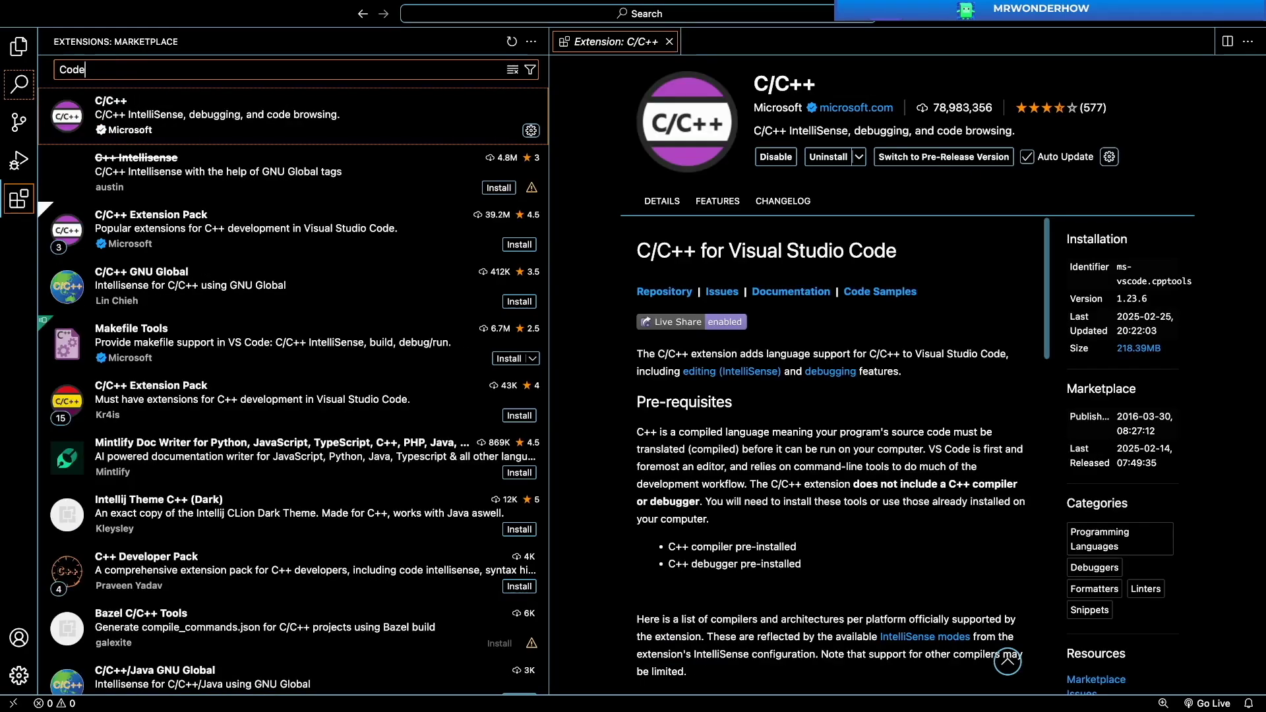
text(LL)
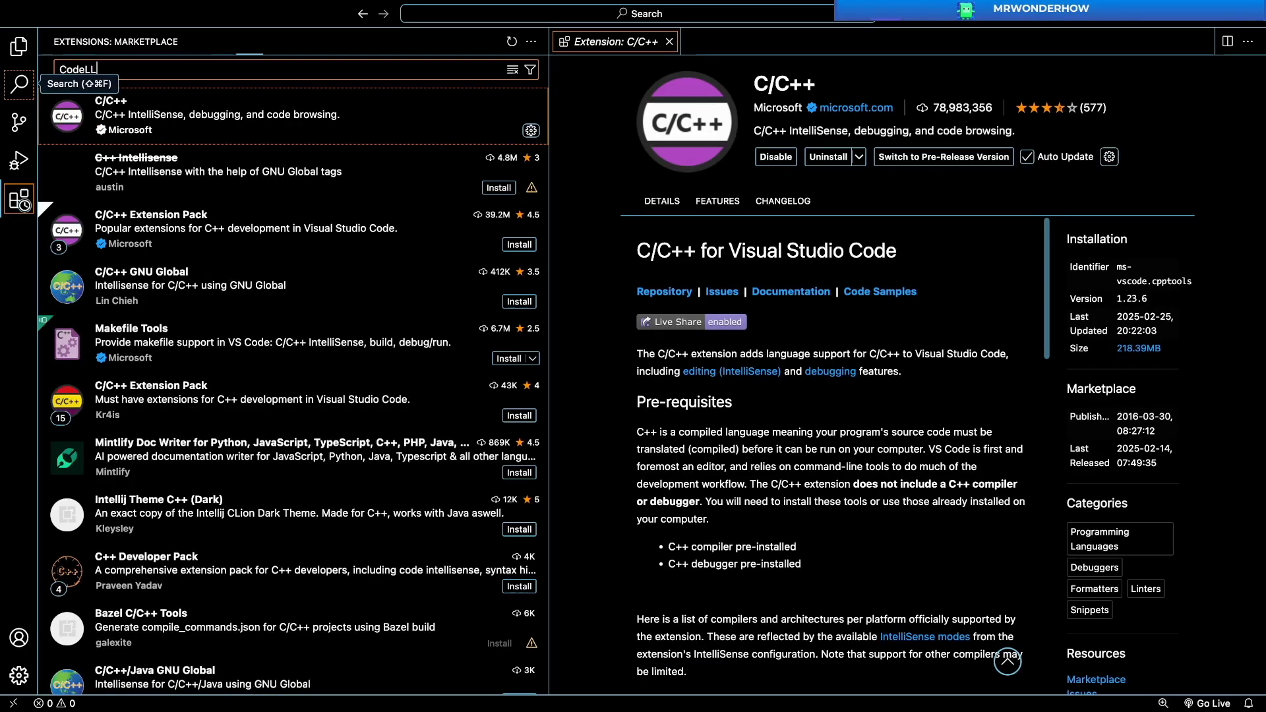
text(DB)
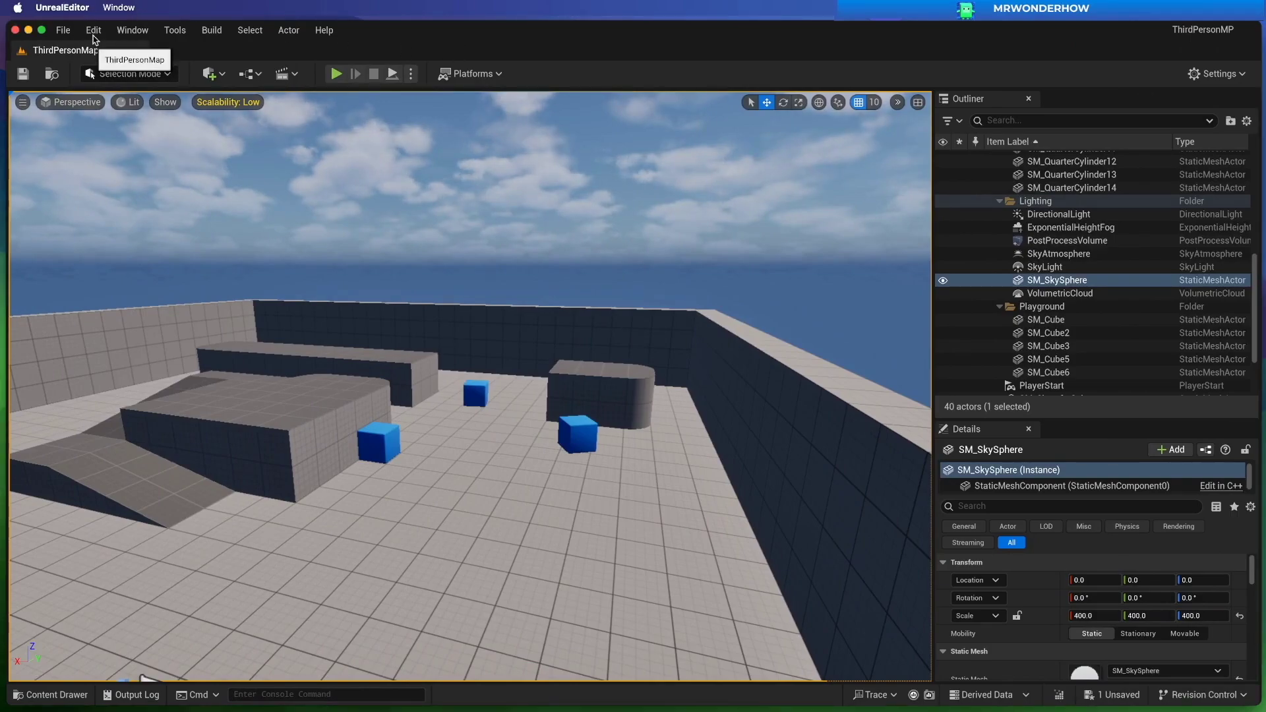
- Review the Source Code Editor choice under General > Source Code, then quit Unreal Editor
click(62, 8)
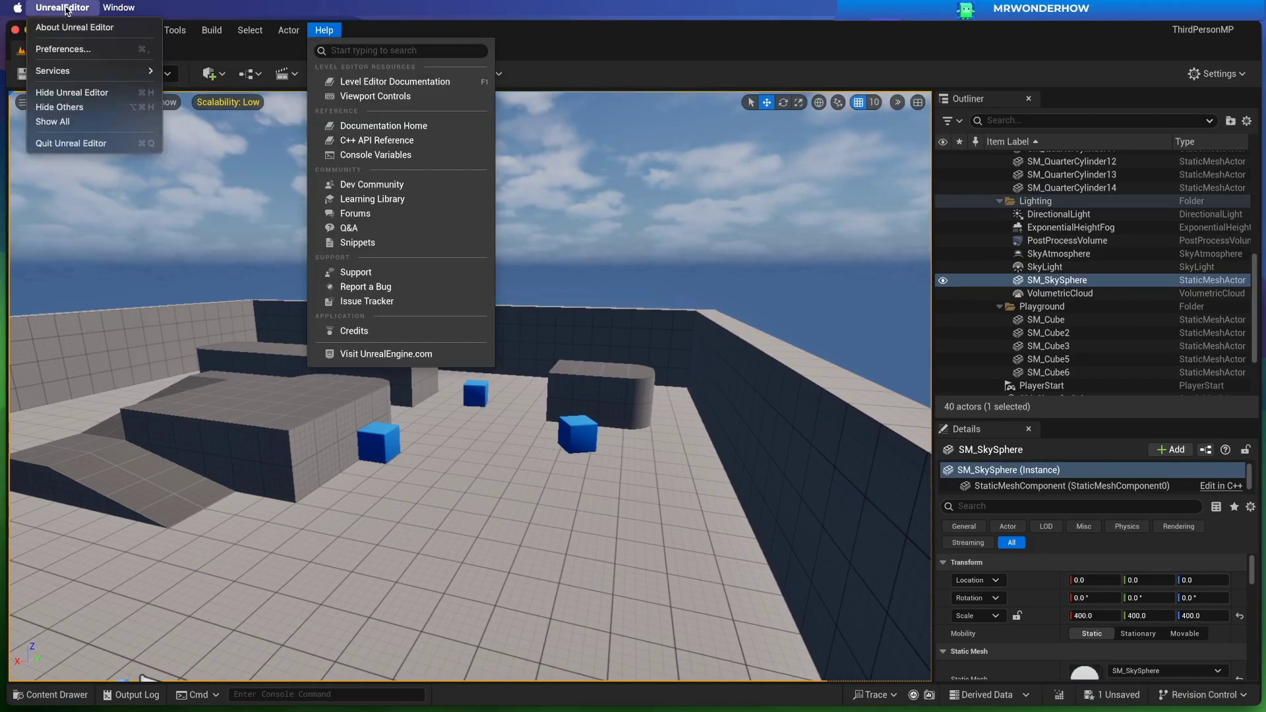
click(62, 49)
click(270, 120)
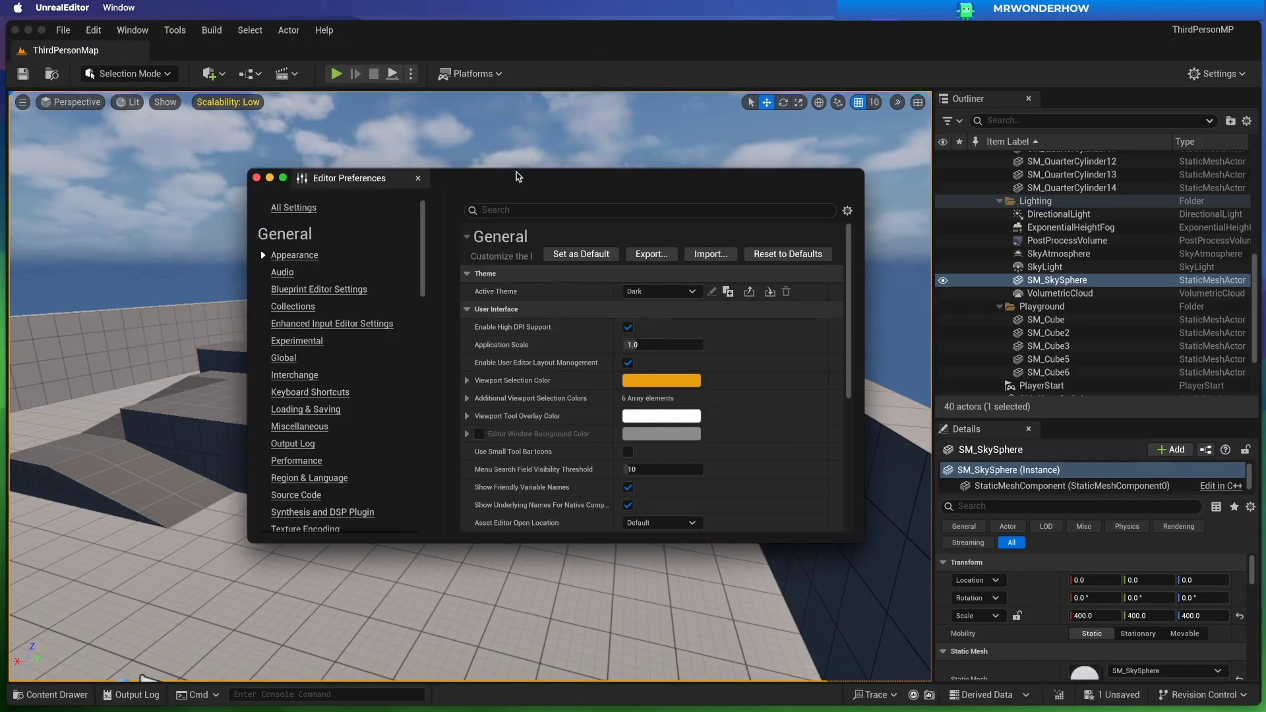
drag(515, 178, 559, 179)
scroll(376, 446, down, 2)
click(340, 417)
click(705, 293)
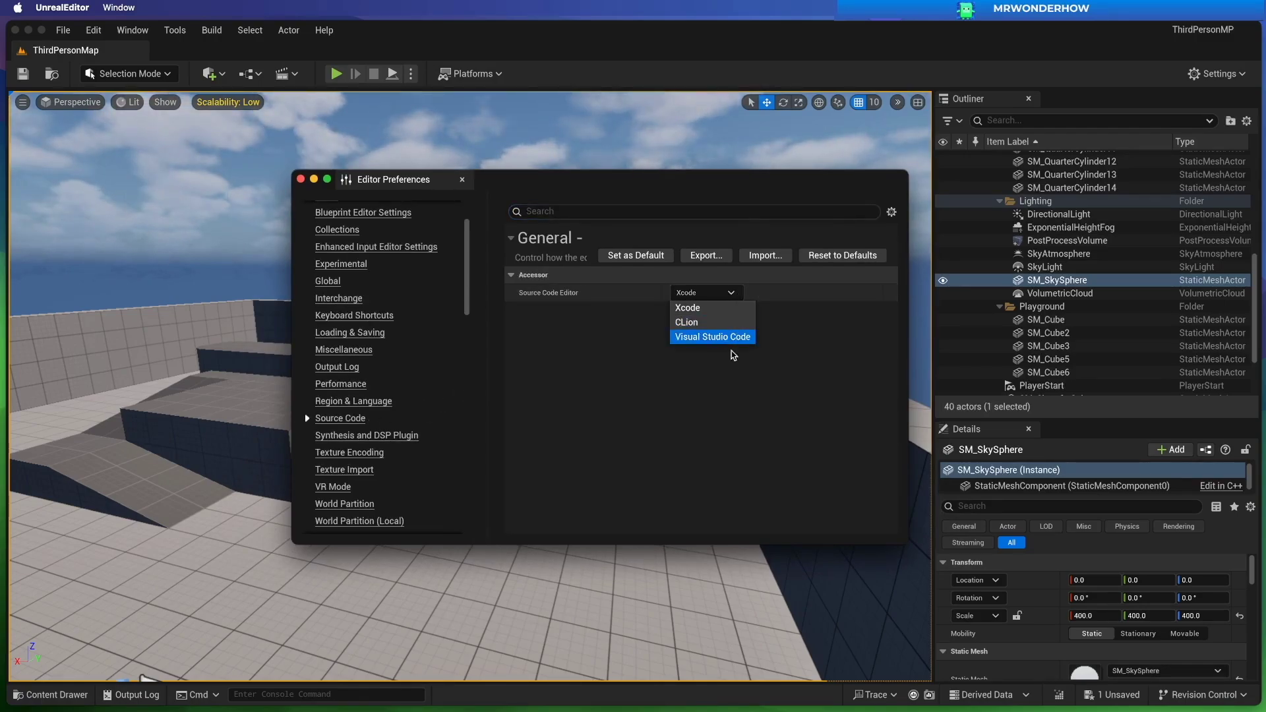
mouse_move(28, 31)
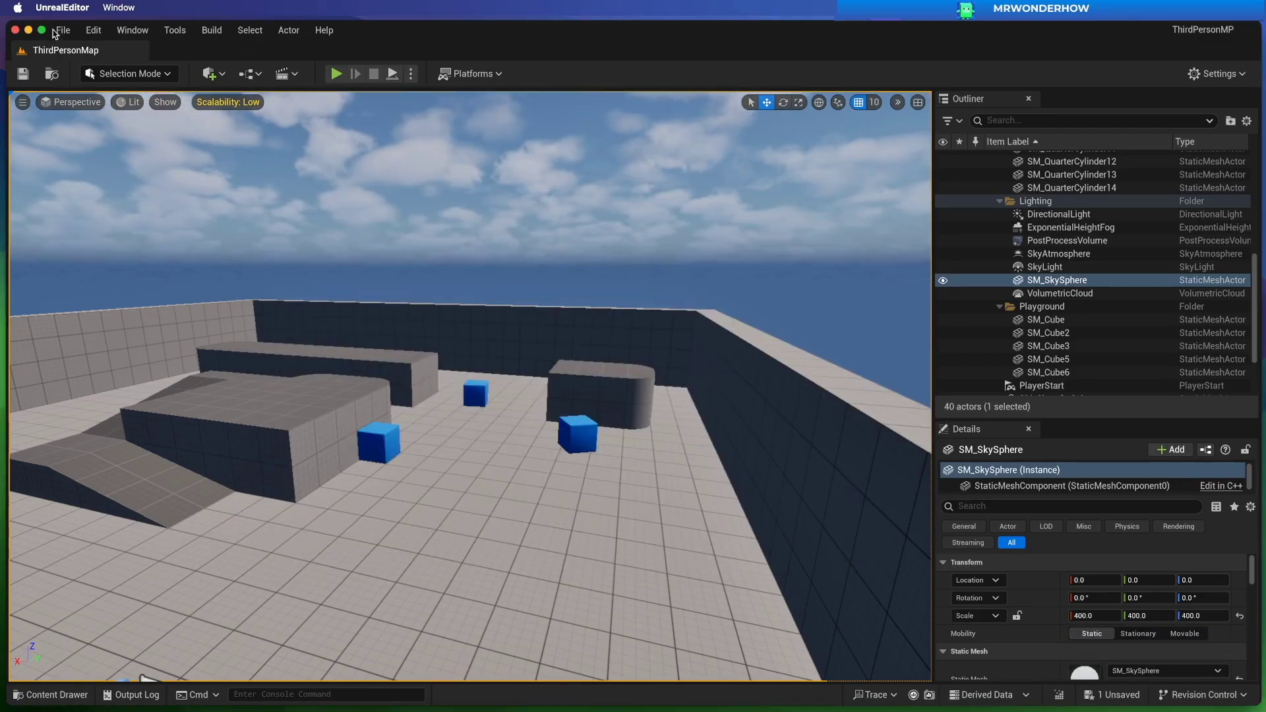
click(16, 30)
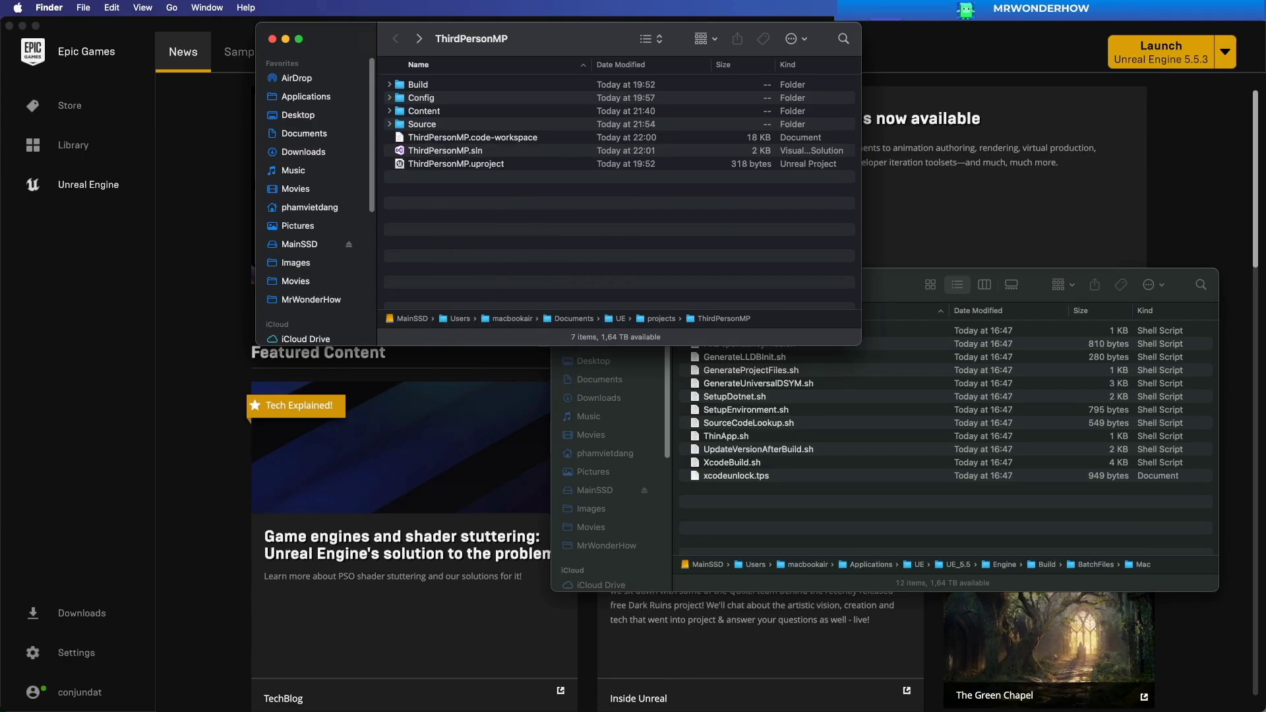
- Run GenerateProjectFiles.sh with -vscode for ThirdPersonMP in Terminal
key(super+Tab)
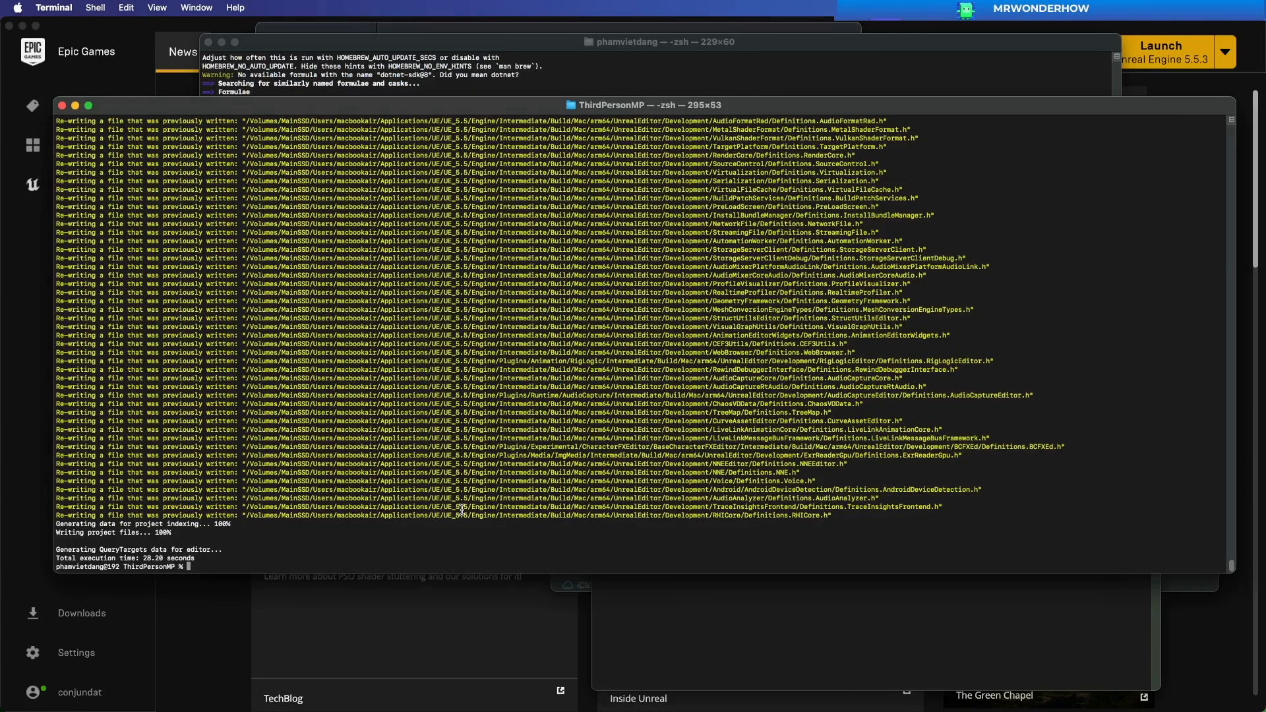
text(/Volumes/MainSSD/Users/macbookair/Applications/UE/UE_5.5/Engine/Build/BatchFiles/Mac/GenerateProjectFiles.sh -vscode -project="/Volumes/MainSSD/Users/macbookair/Documents/UE/projects/ThirdPersonMP/ThirdPersonMP.uproject")
key(Return)
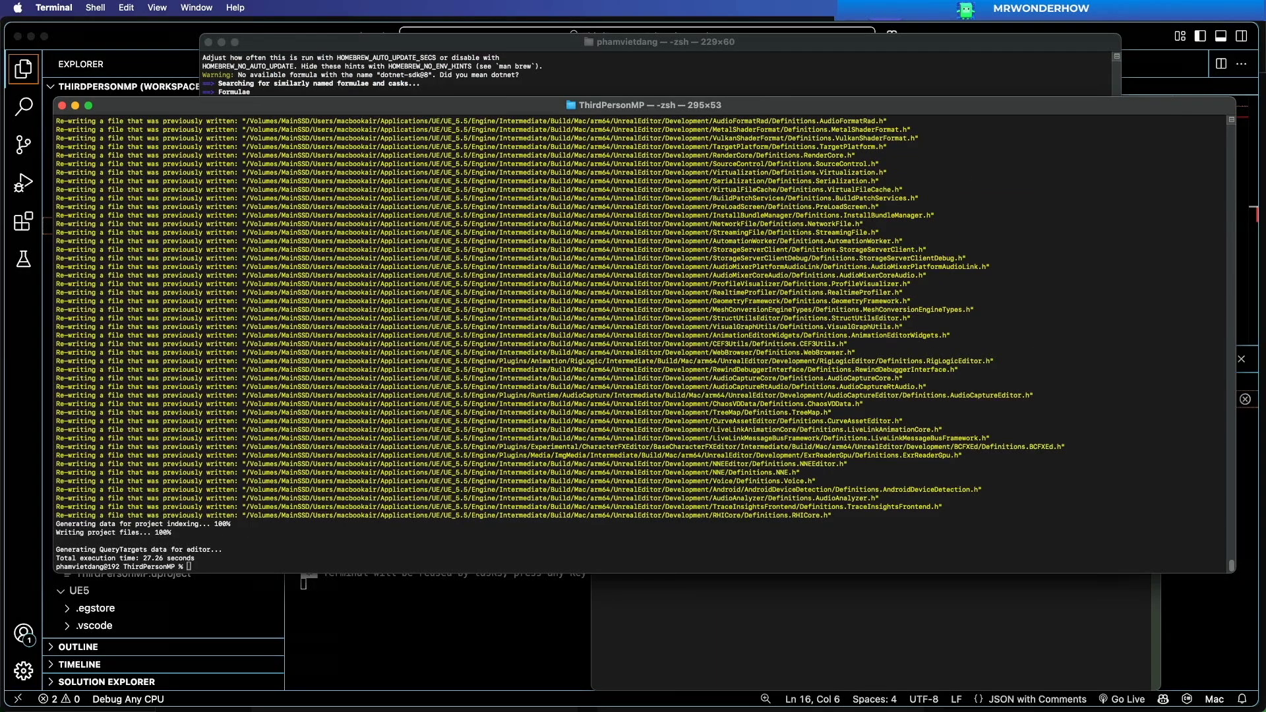
- Append the mac-arm64 sdk DOTNET_ROOT and its PATH export to ~/.zshrc
key(super+grave)
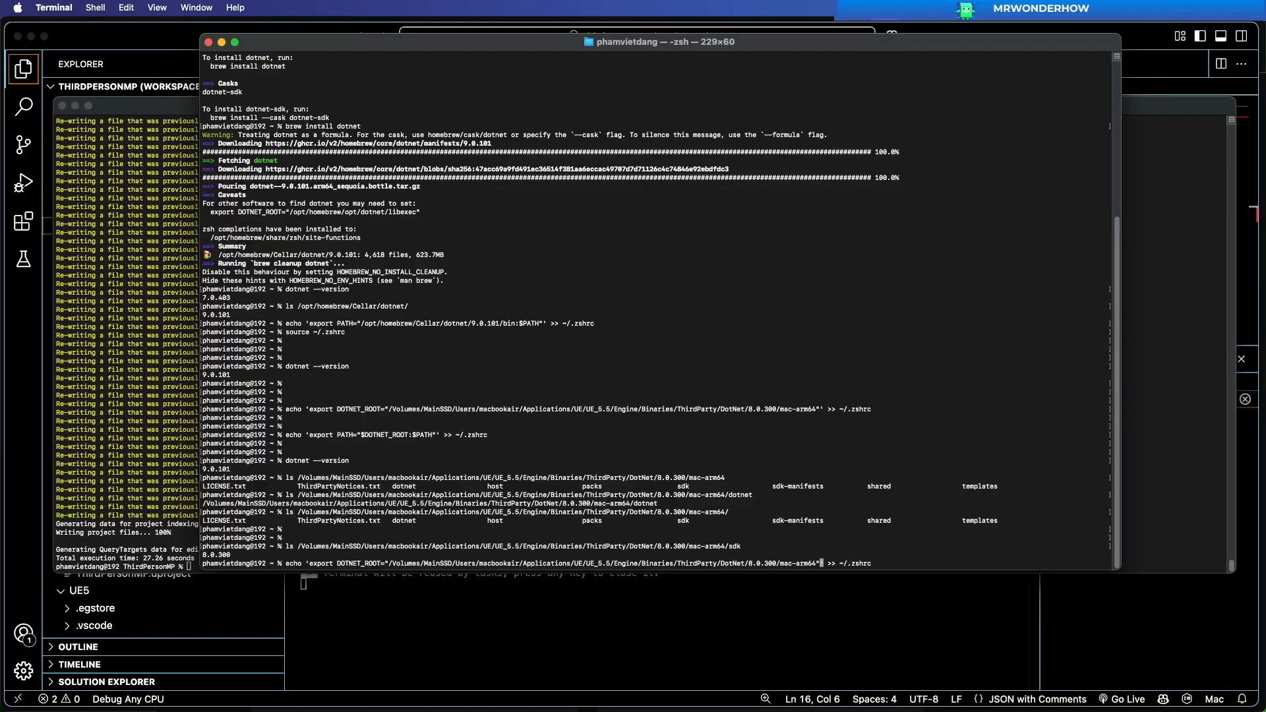
text(/sd)
text(k)
key(Return)
key(Up)
key(Up)
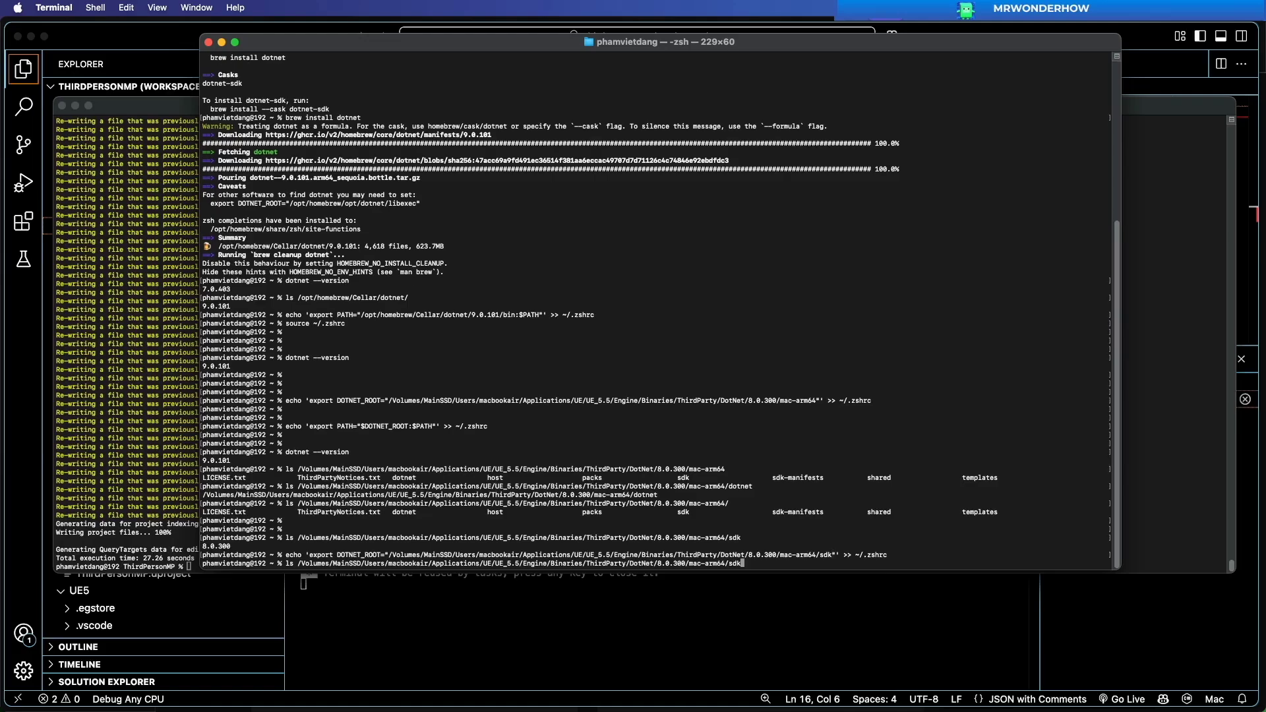
key(BackSpace)
key(BackSpace)
key(BackSpace)
text(dotnet)
key(Up)
key(Up)
key(Up)
key(Down)
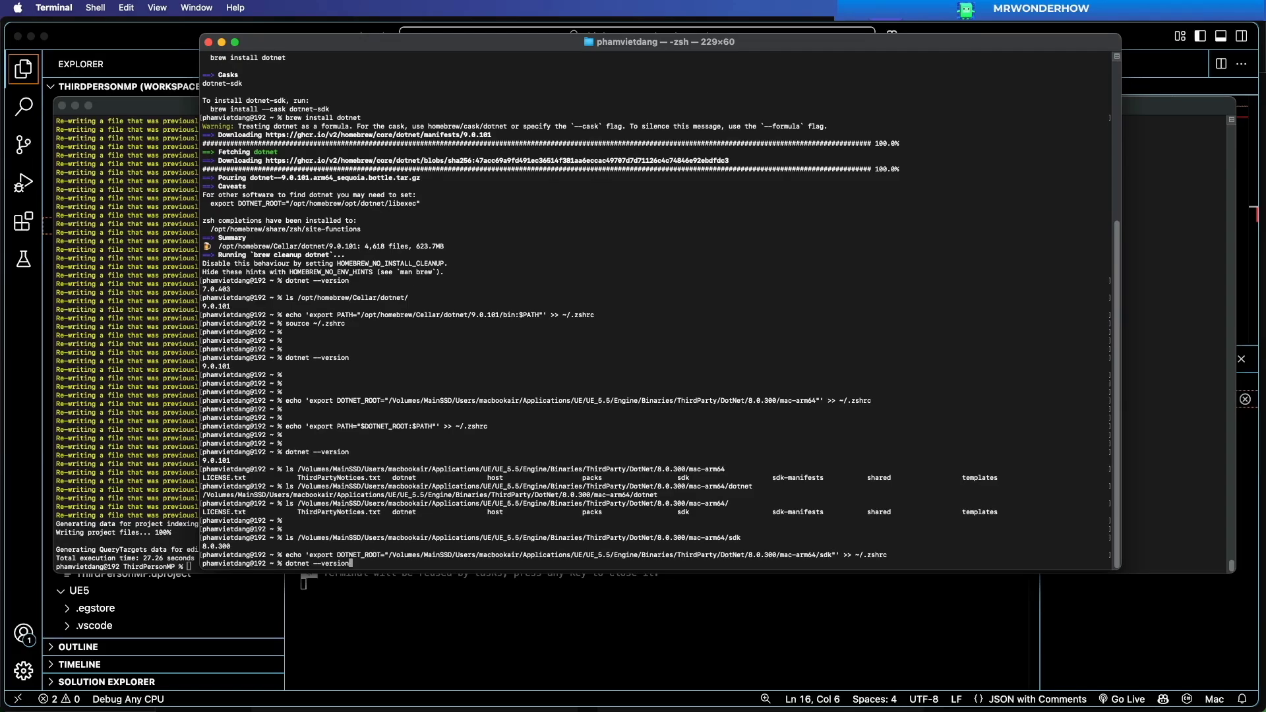
key(Up)
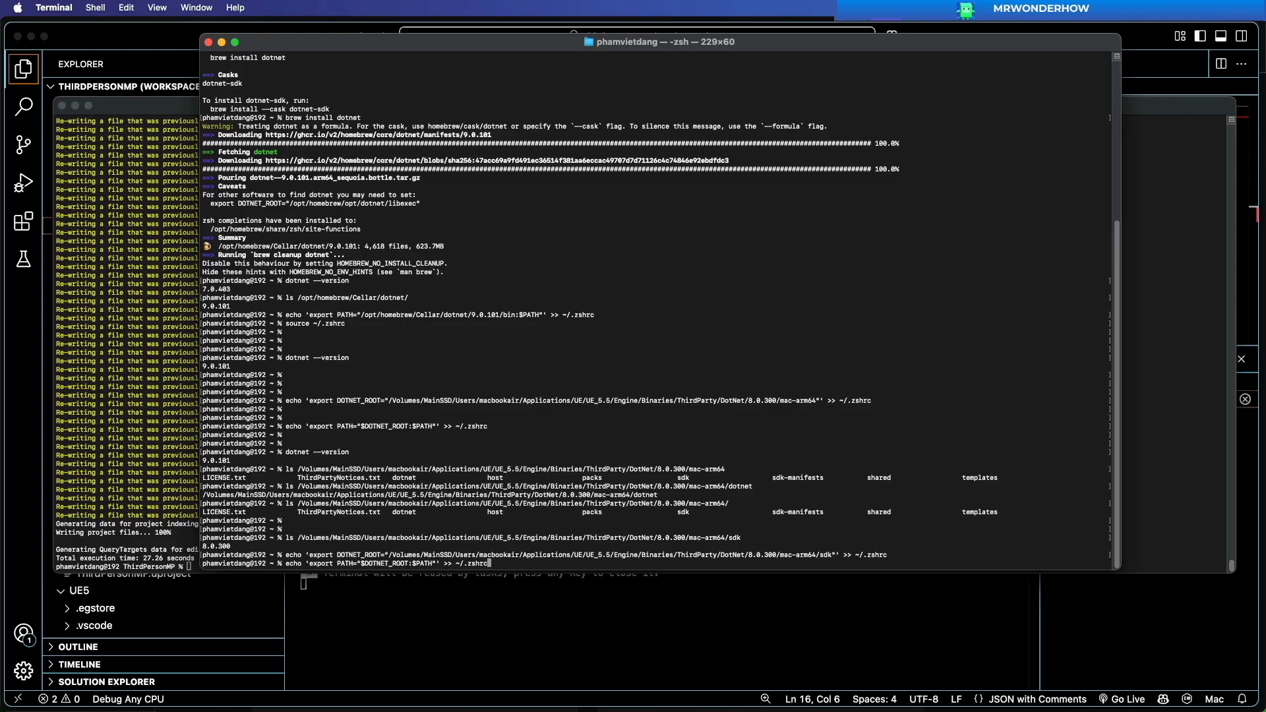
key(Return)
key(Return)
key(Return)
key(Return)
- Run dotnet --version in a fresh Terminal window, then return to the ThirdPersonMP workspace
key(super+w)
key(super+n)
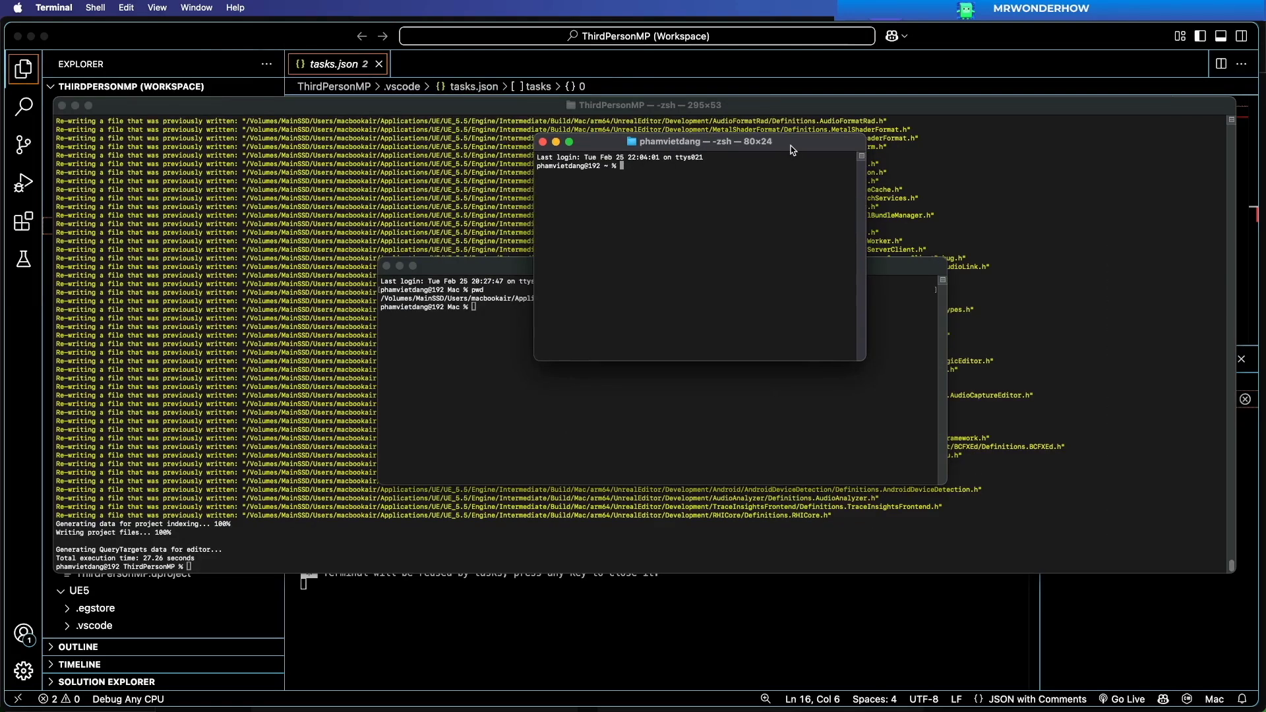
text(dotnet -)
text(-version)
key(Return)
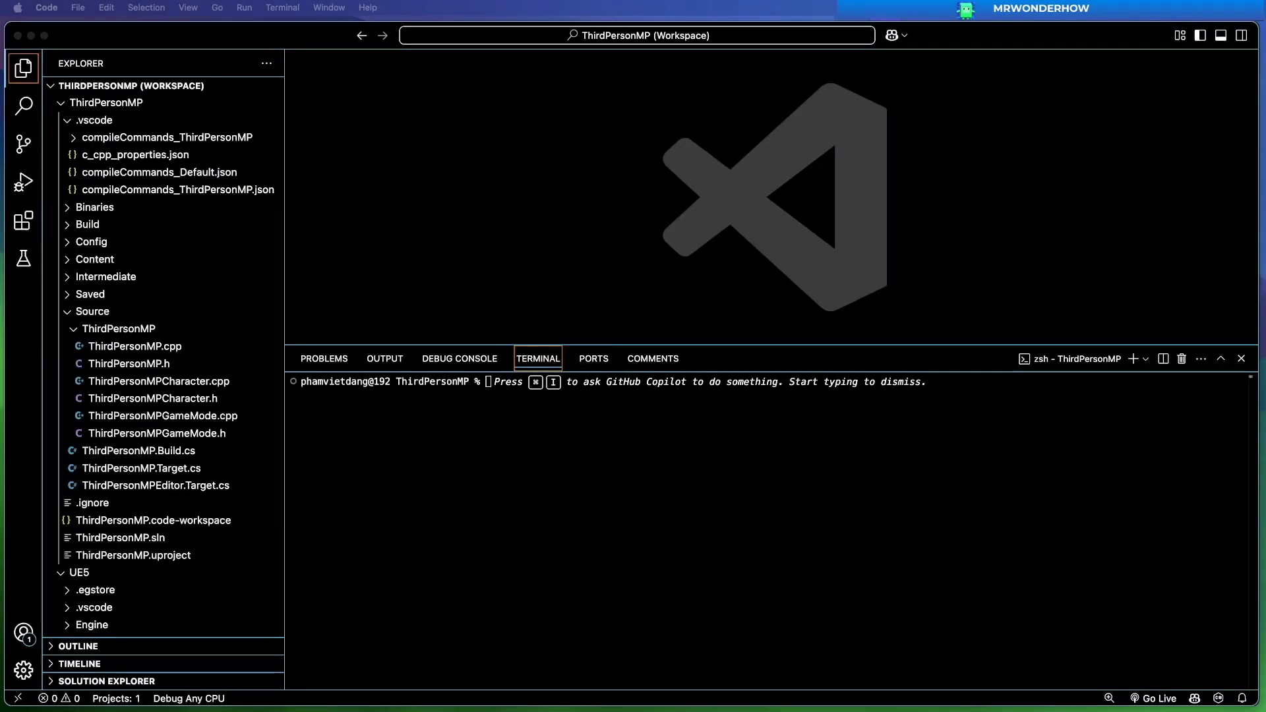
click(463, 216)
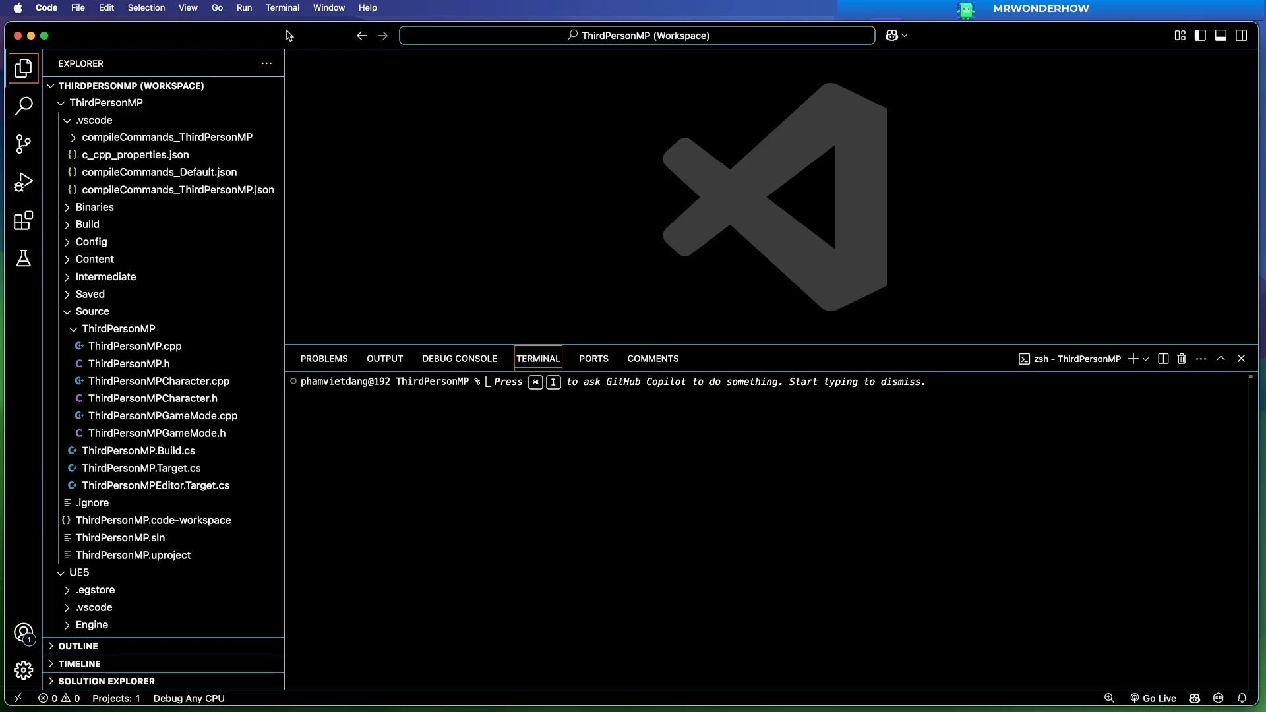
click(290, 8)
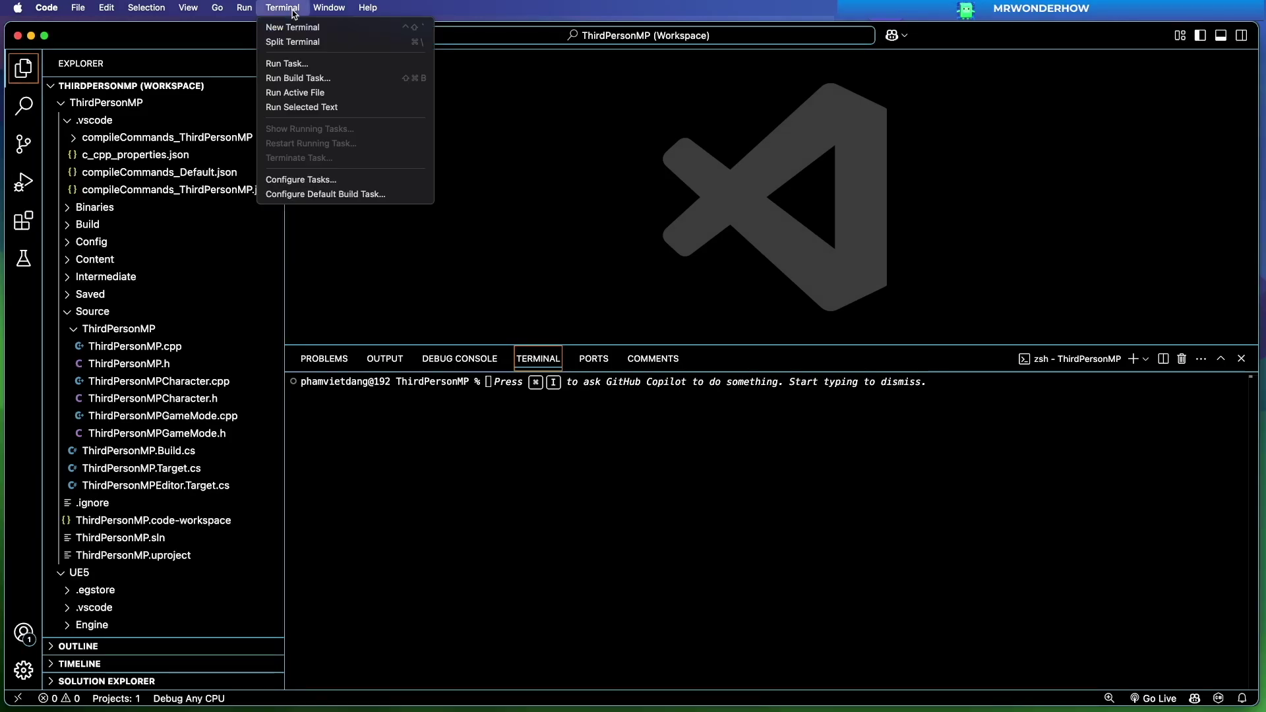
- Run the ThirdPersonMPEditor Mac Development Build task from the Run Task list
click(287, 64)
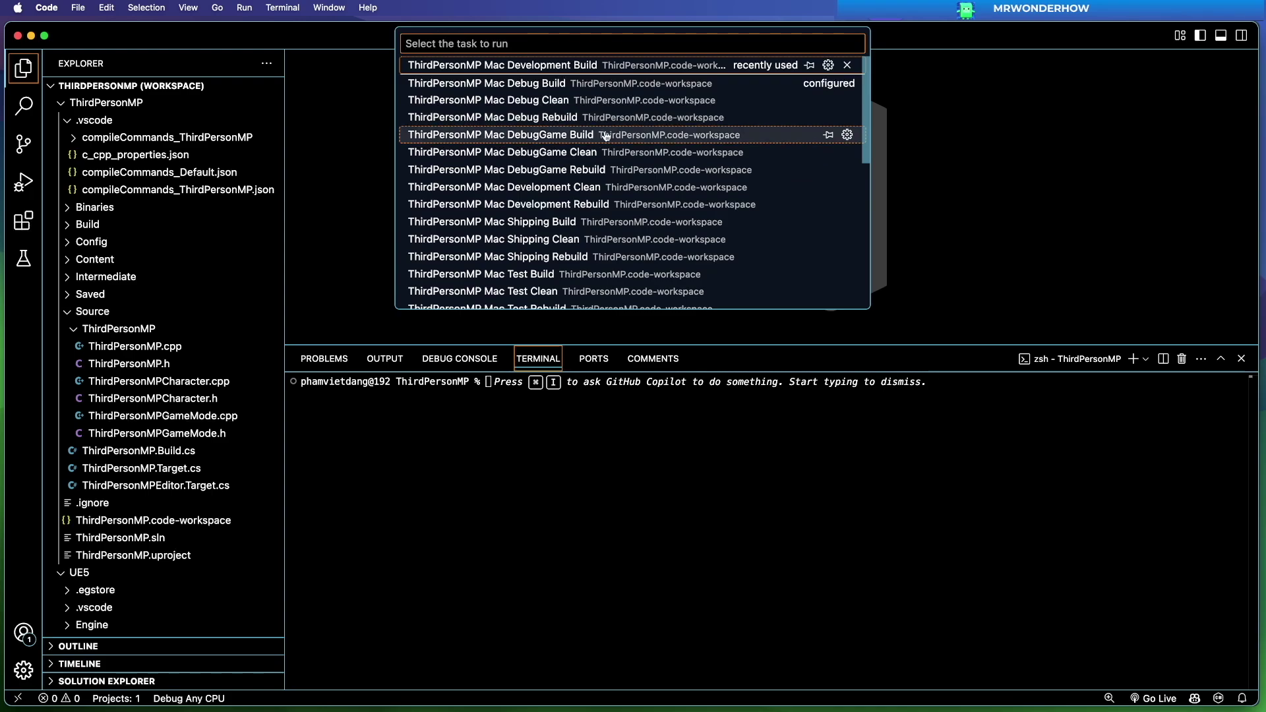
scroll(653, 198, down, 3)
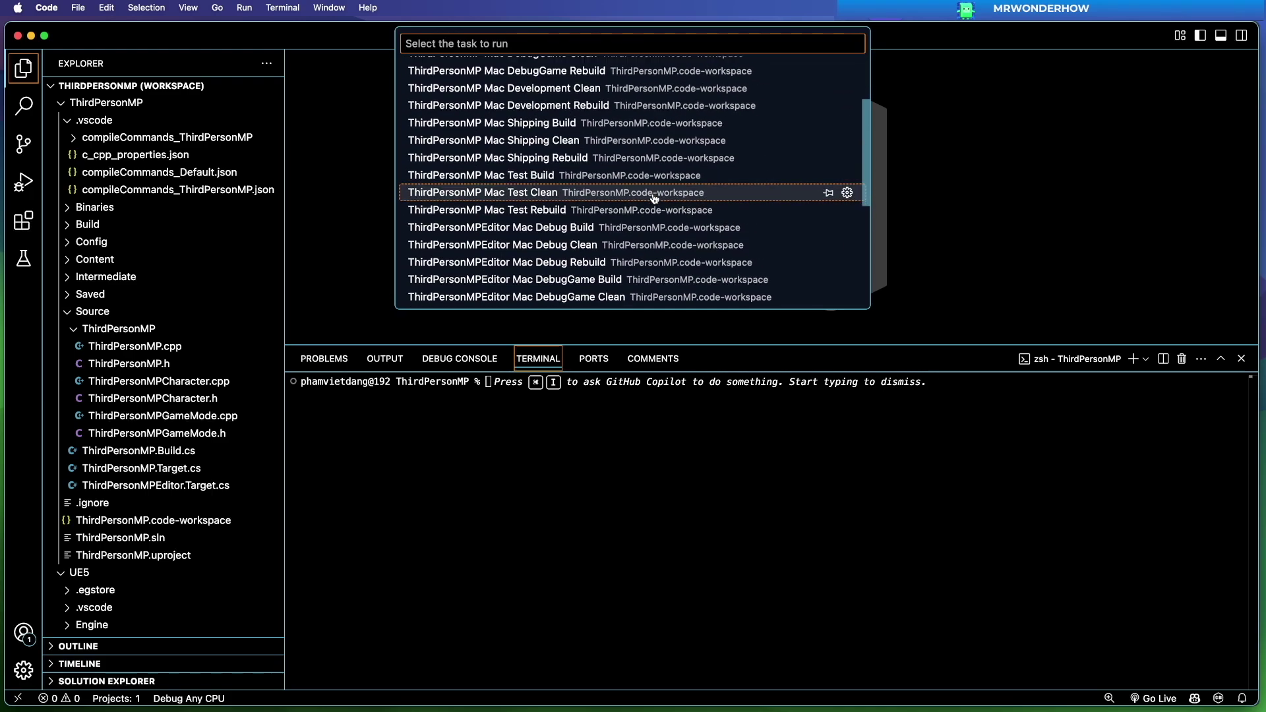
scroll(653, 198, down, 3)
scroll(654, 198, down, 2)
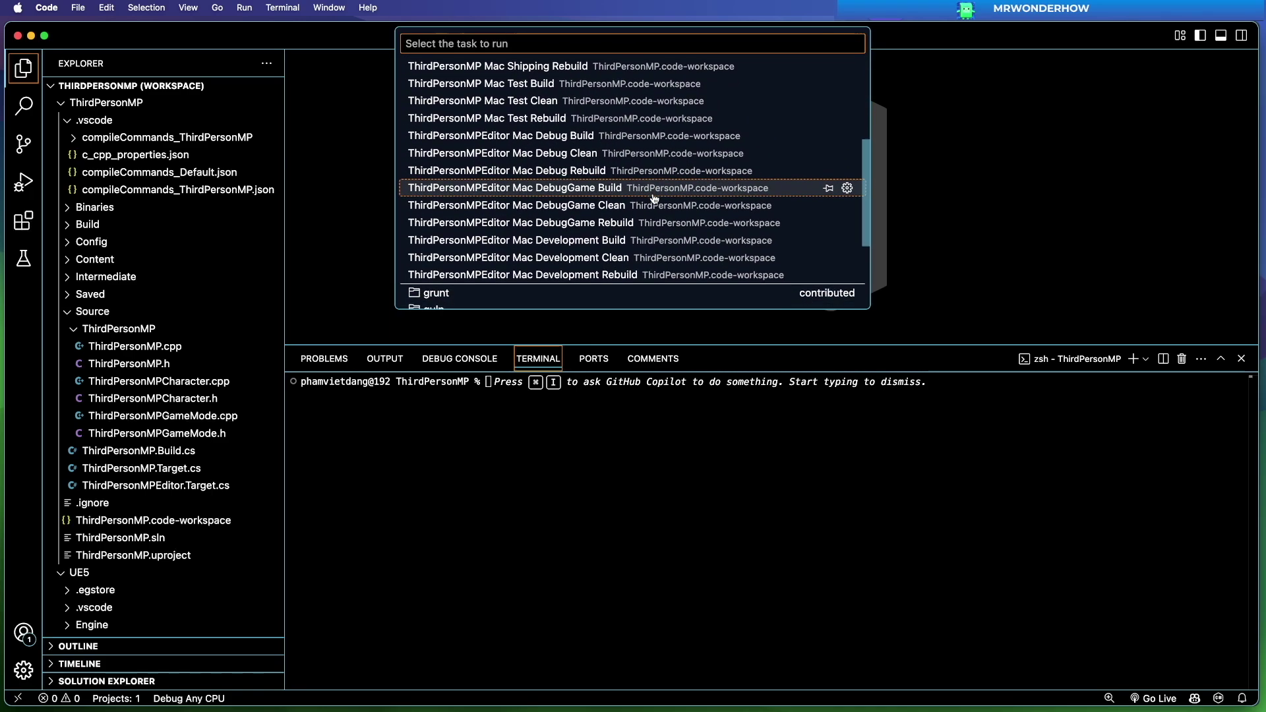
scroll(652, 198, down, 1)
scroll(654, 198, down, 1)
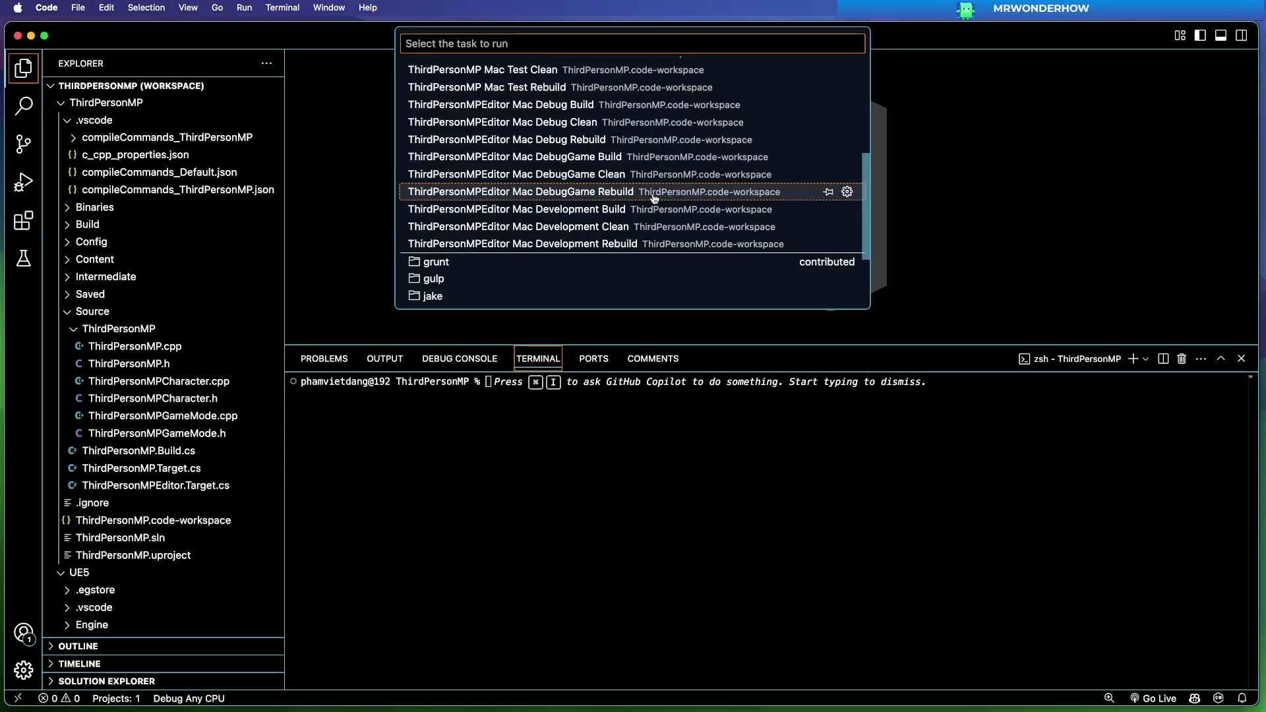
click(619, 214)
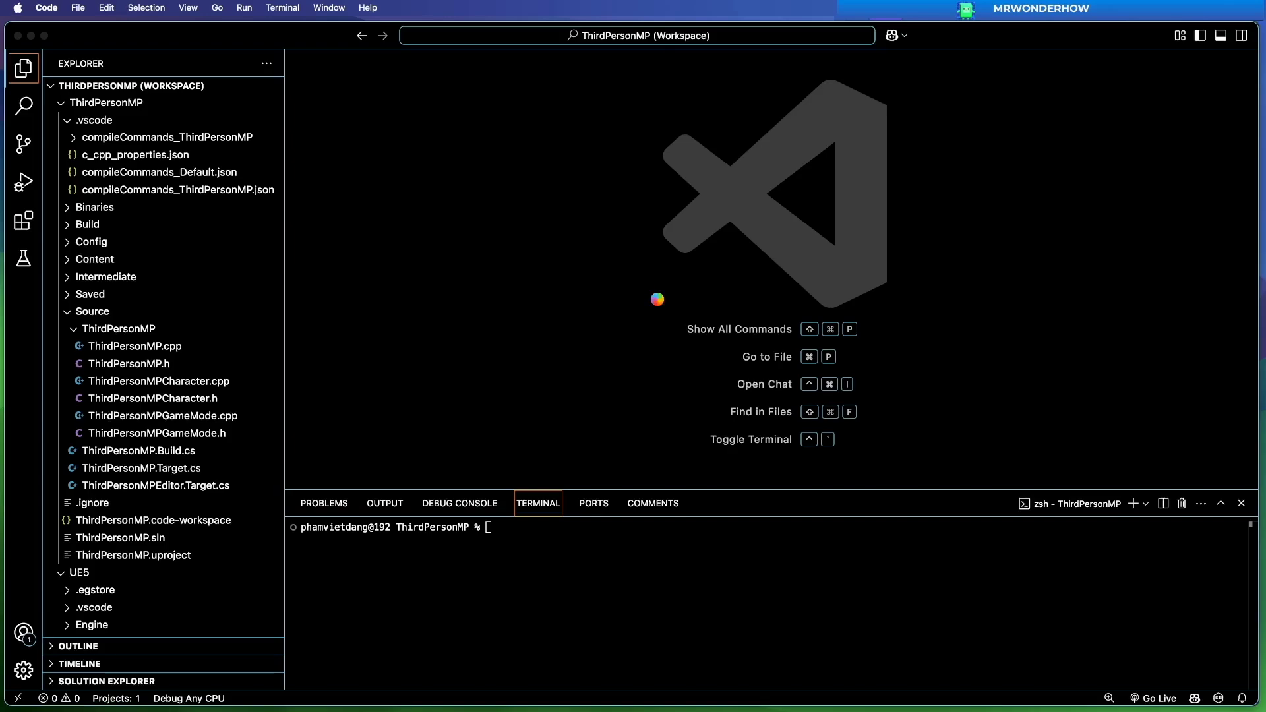
- Switch to the Epic Games Launcher once the editor build finishes
key(super+Tab)
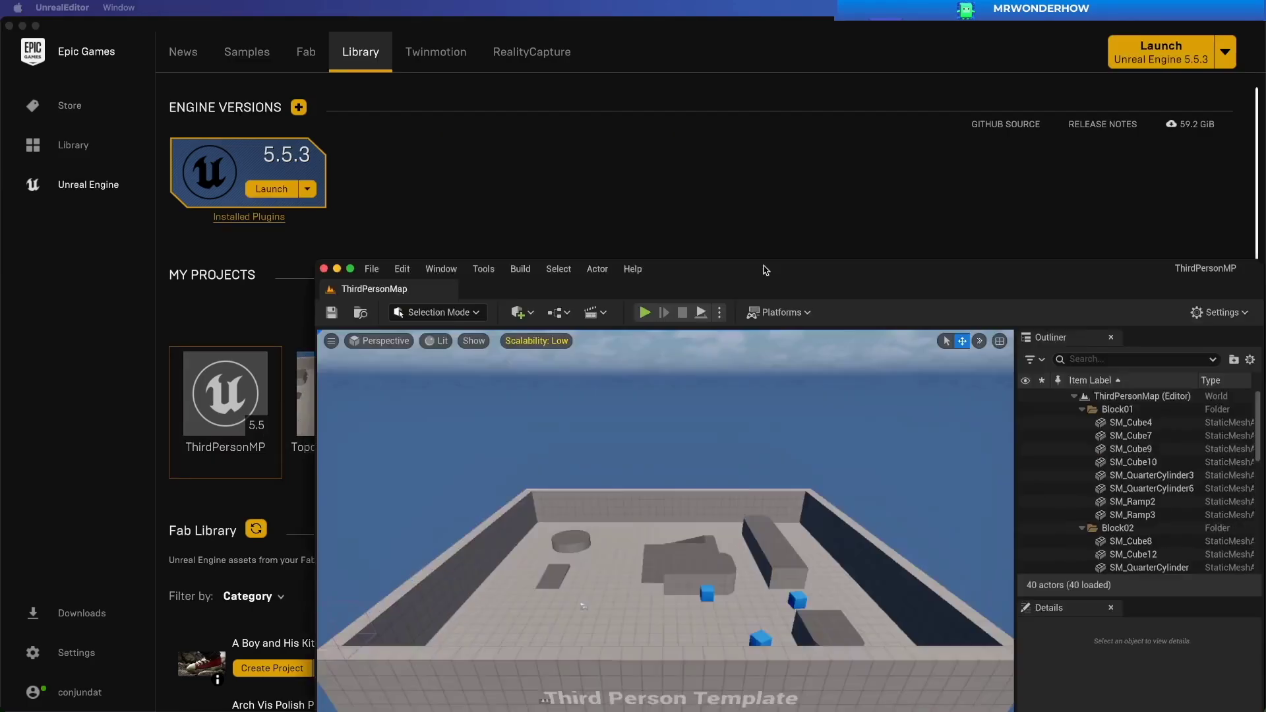
- Move the editor window up-left and shift the viewport to show more ThirdPersonMap floor
drag(763, 269, 582, 60)
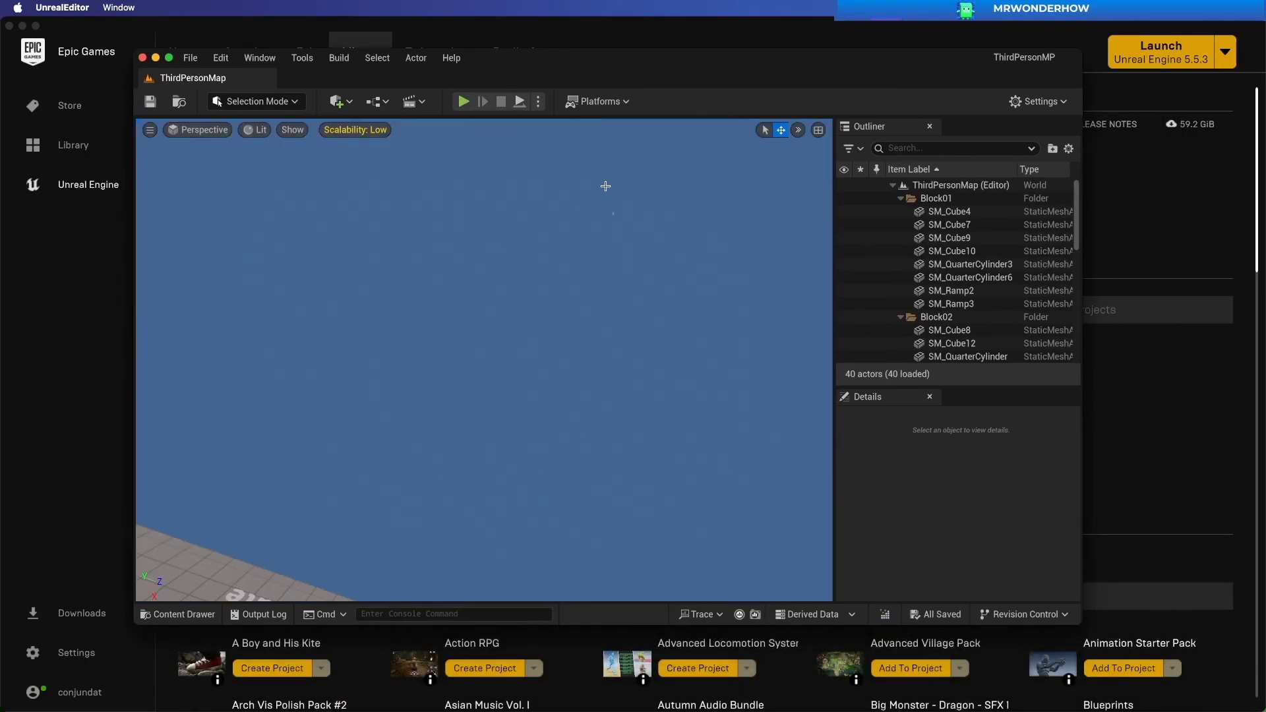
drag(715, 439, 722, 425)
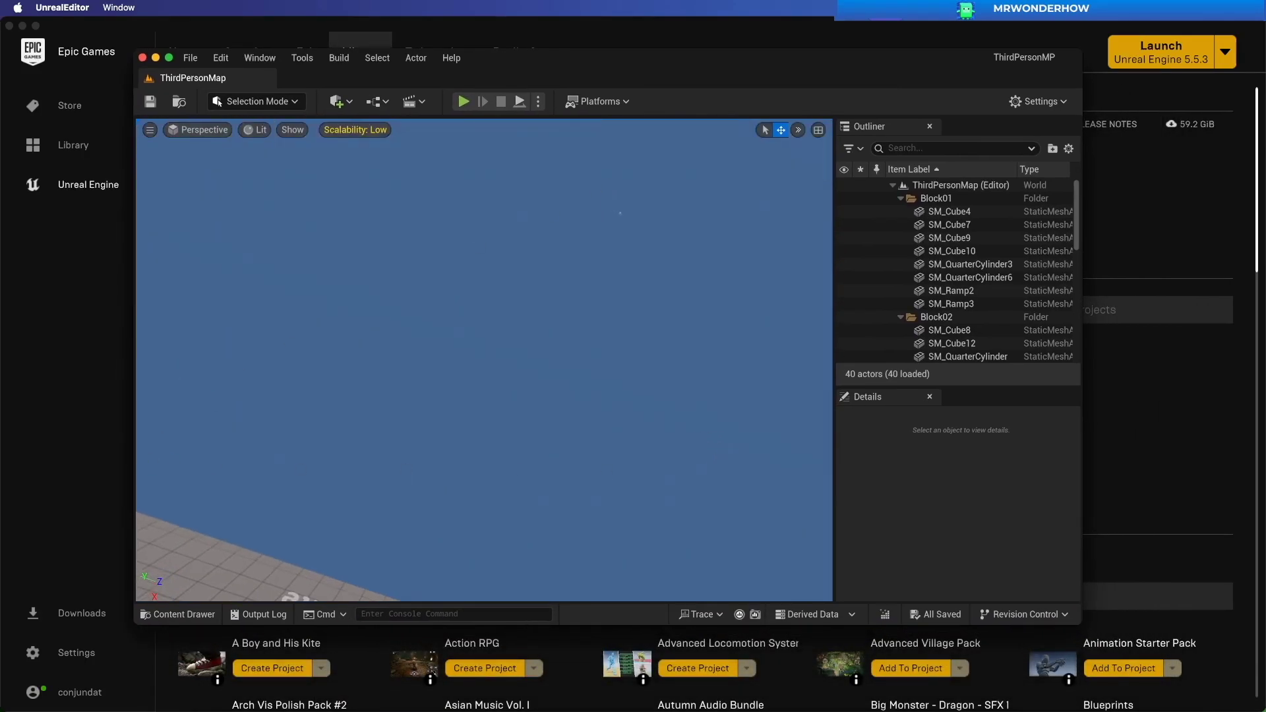